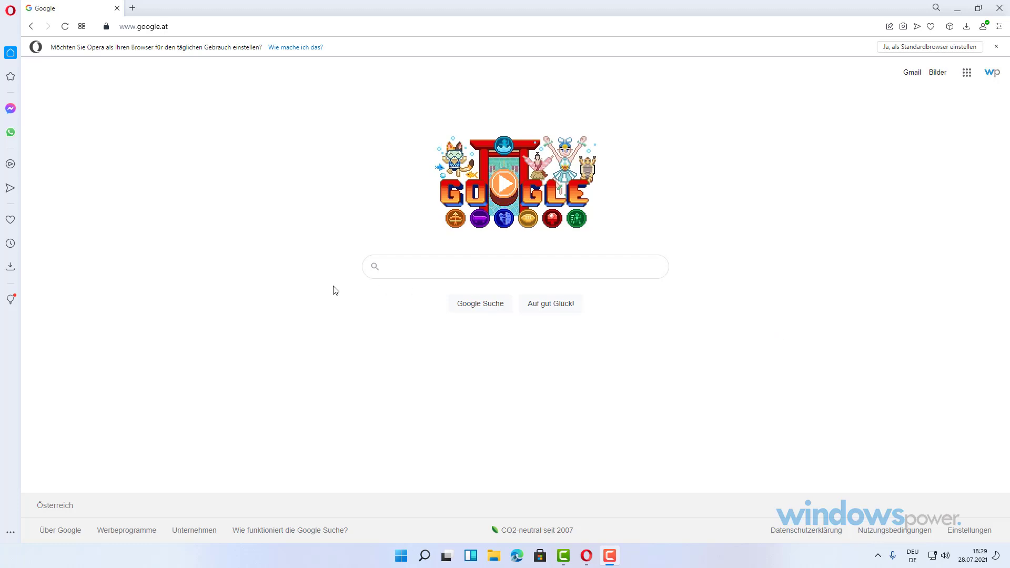
- Search Google for 'myactivity google com' using the suggestion that appears after typing 'myactivi'
{"action": "left_click", "coordinate": [418, 267]}
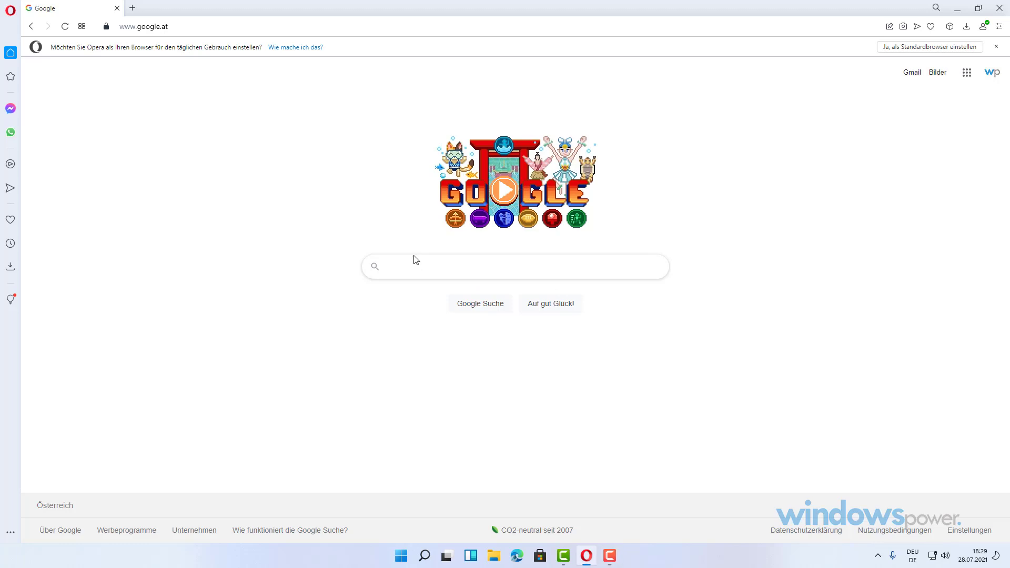
{"action": "type", "text": "myac"}
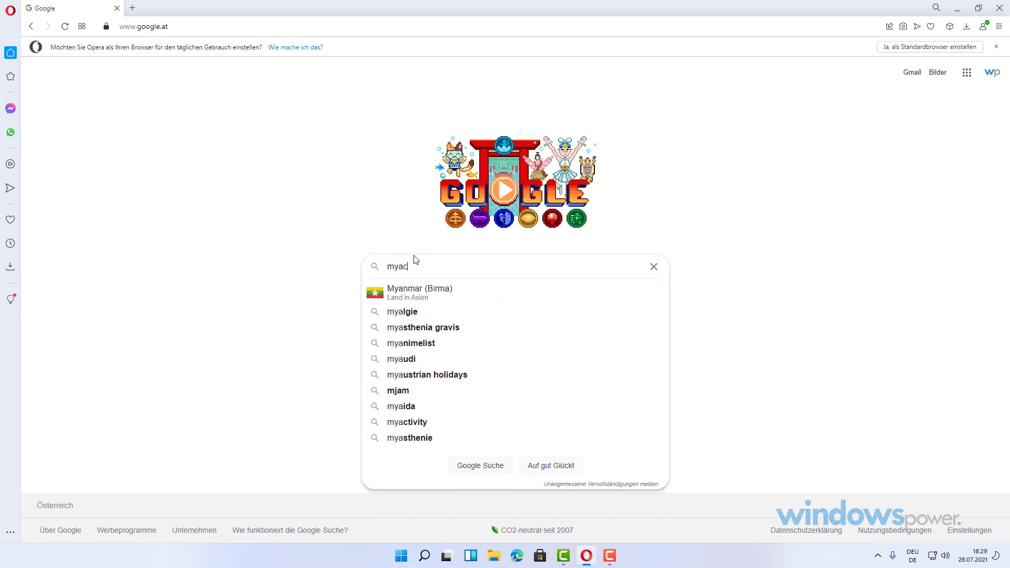
{"action": "type", "text": "tivi"}
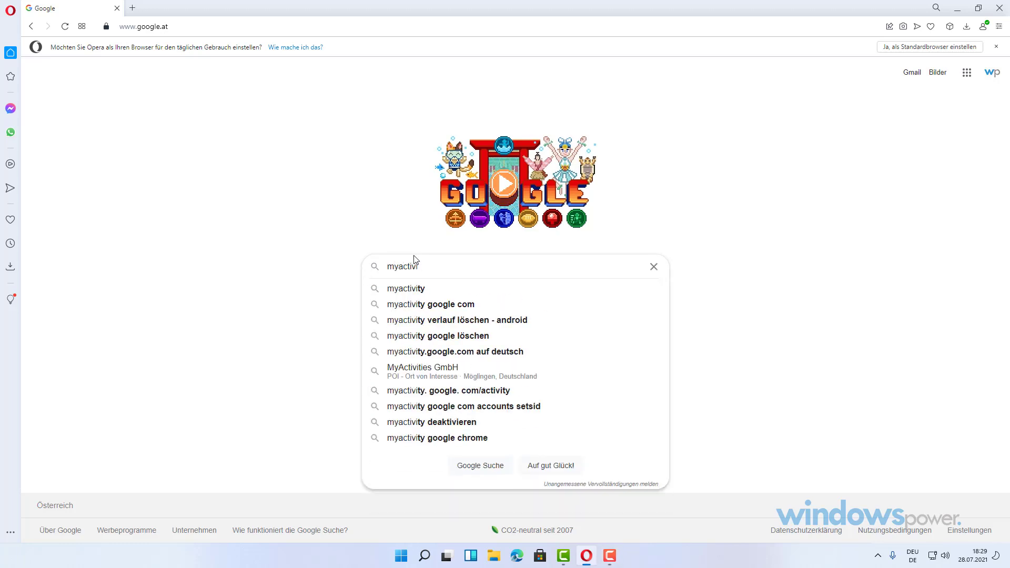
{"action": "key", "text": "Down"}
{"action": "key", "text": "Down"}
{"action": "key", "text": "Return"}
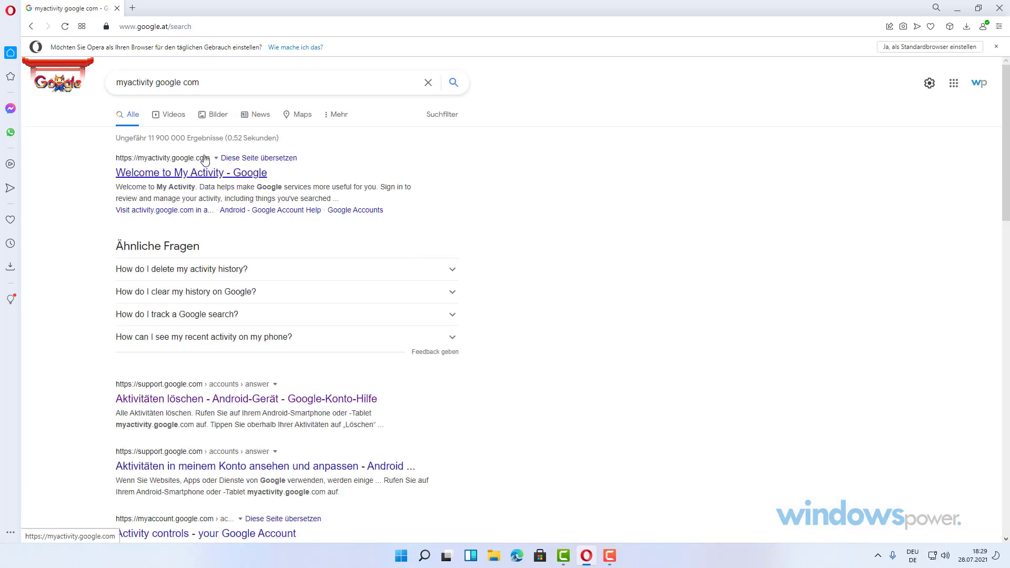
- Open the 'Welcome to My Activity - Google' result to reach Meine Google-Aktivitäten
{"action": "left_click", "coordinate": [177, 173]}
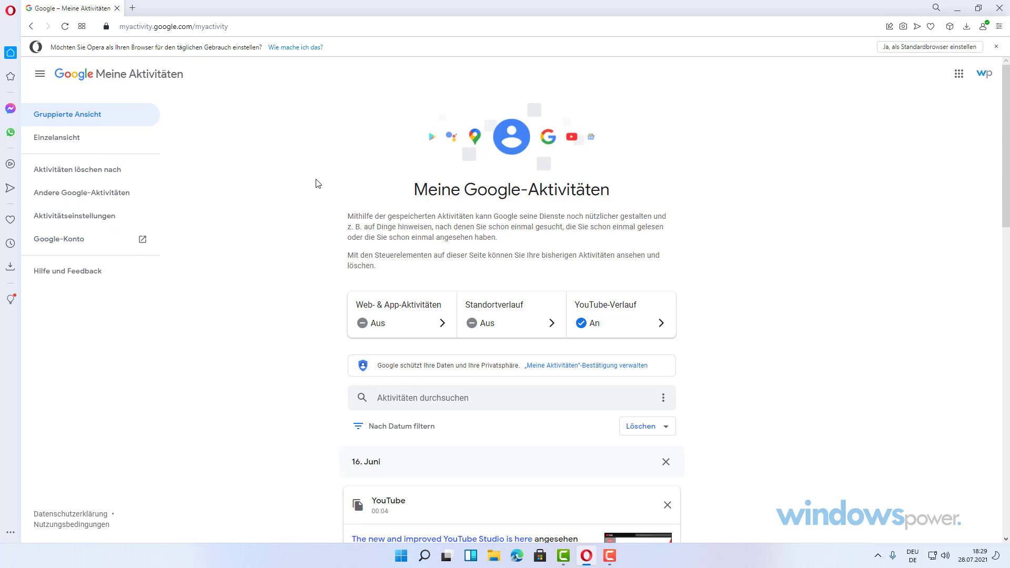
- Scroll through the My Activity list down to the oldest entries and back up
{"action": "scroll", "coordinate": [317, 183], "scroll_direction": "down", "scroll_amount": 3}
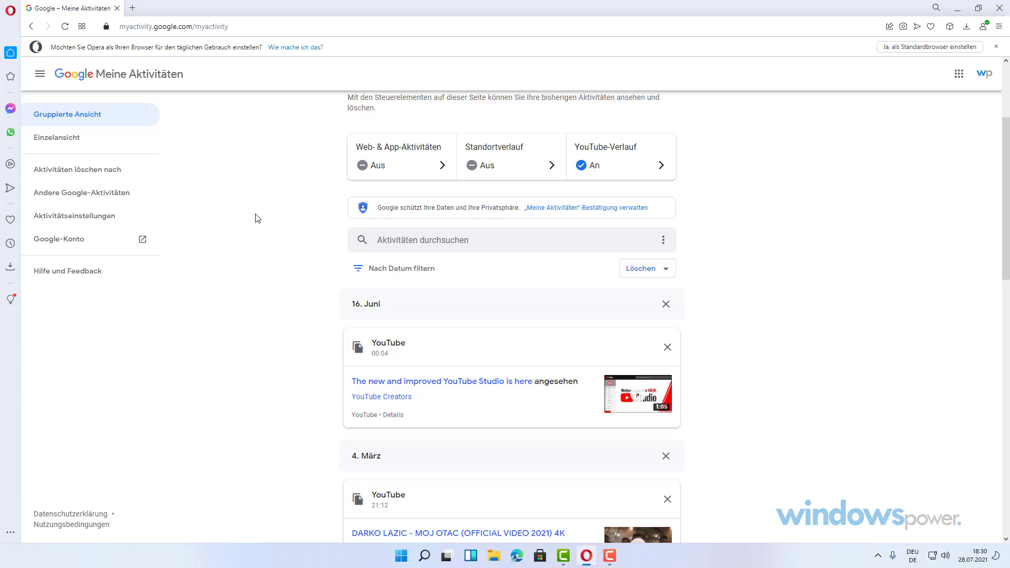
{"action": "scroll", "coordinate": [257, 218], "scroll_direction": "down", "scroll_amount": 2}
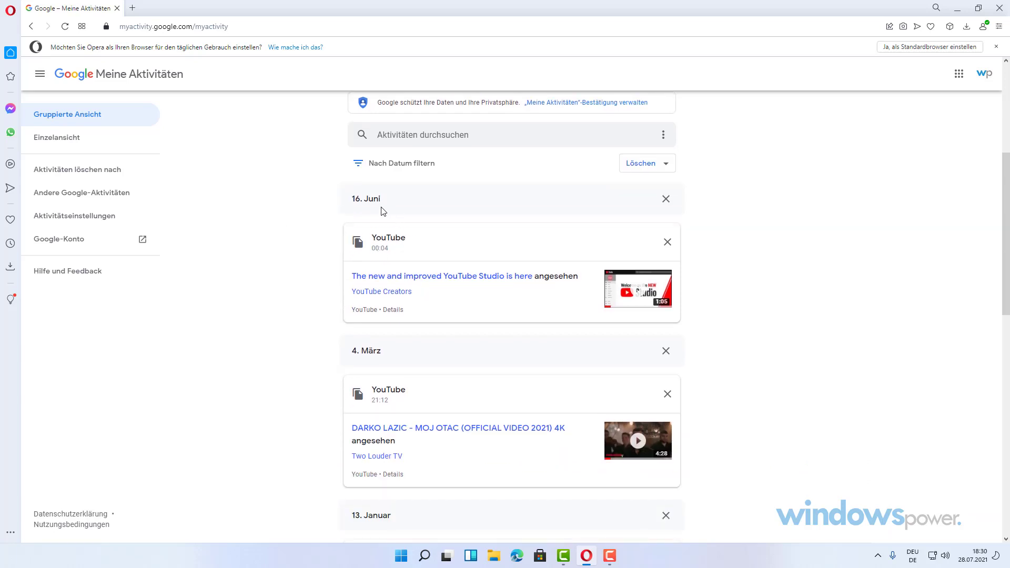
{"action": "scroll", "coordinate": [300, 206], "scroll_direction": "down", "scroll_amount": 2}
{"action": "scroll", "coordinate": [297, 207], "scroll_direction": "down", "scroll_amount": 2}
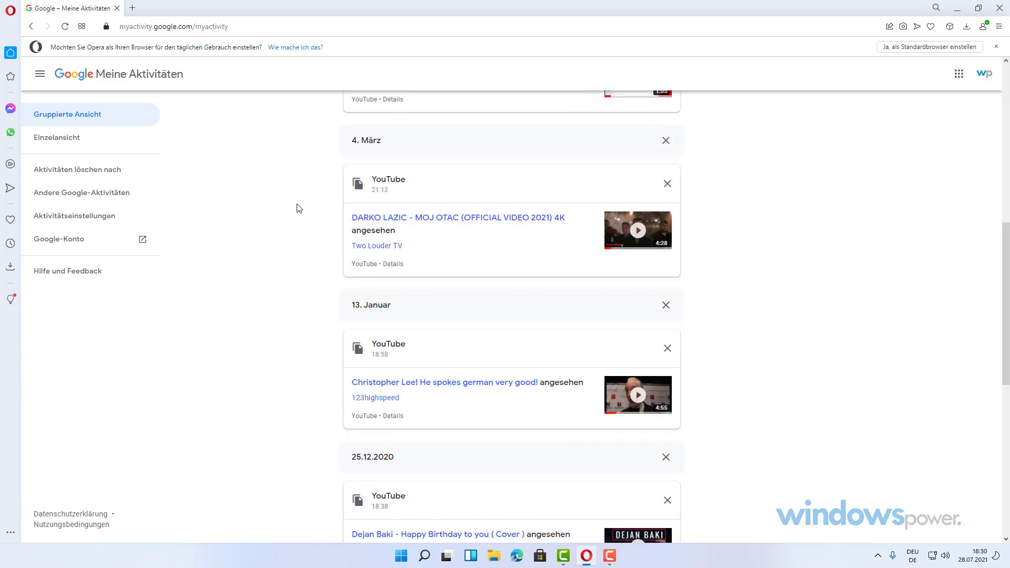
{"action": "scroll", "coordinate": [304, 207], "scroll_direction": "down", "scroll_amount": 4}
{"action": "scroll", "coordinate": [308, 197], "scroll_direction": "down", "scroll_amount": 4}
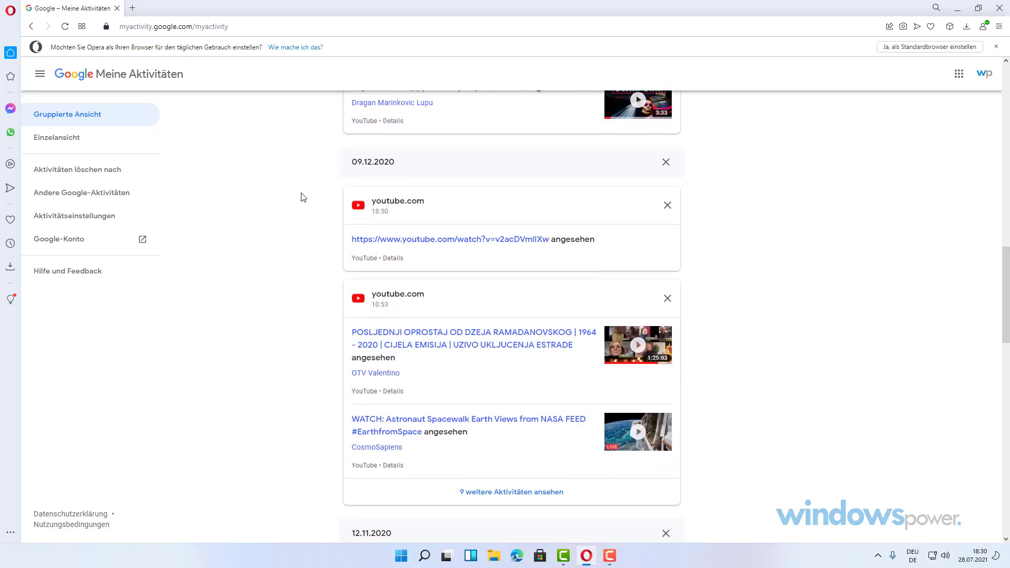
{"action": "scroll", "coordinate": [308, 198], "scroll_direction": "down", "scroll_amount": 4}
{"action": "scroll", "coordinate": [308, 199], "scroll_direction": "down", "scroll_amount": 4}
{"action": "scroll", "coordinate": [310, 196], "scroll_direction": "down", "scroll_amount": 5}
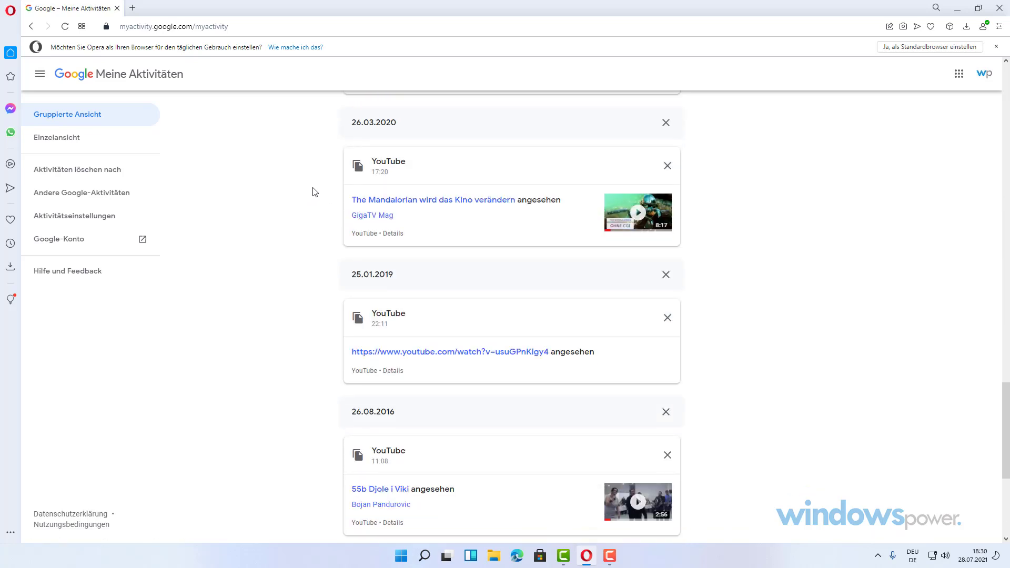
{"action": "scroll", "coordinate": [314, 193], "scroll_direction": "down", "scroll_amount": 4}
{"action": "scroll", "coordinate": [314, 197], "scroll_direction": "down", "scroll_amount": 2}
{"action": "scroll", "coordinate": [315, 199], "scroll_direction": "down", "scroll_amount": 4}
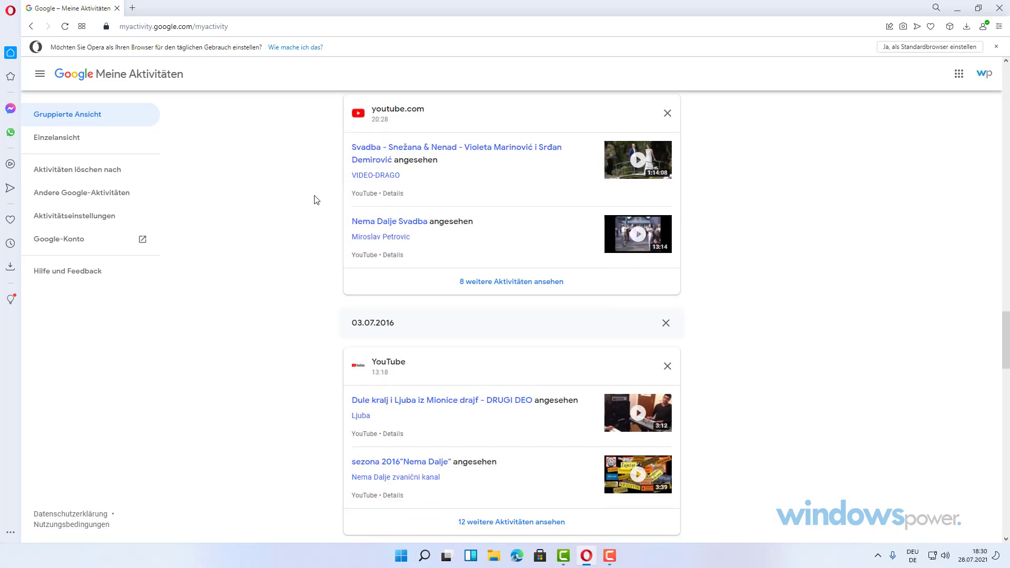
{"action": "scroll", "coordinate": [317, 199], "scroll_direction": "down", "scroll_amount": 3}
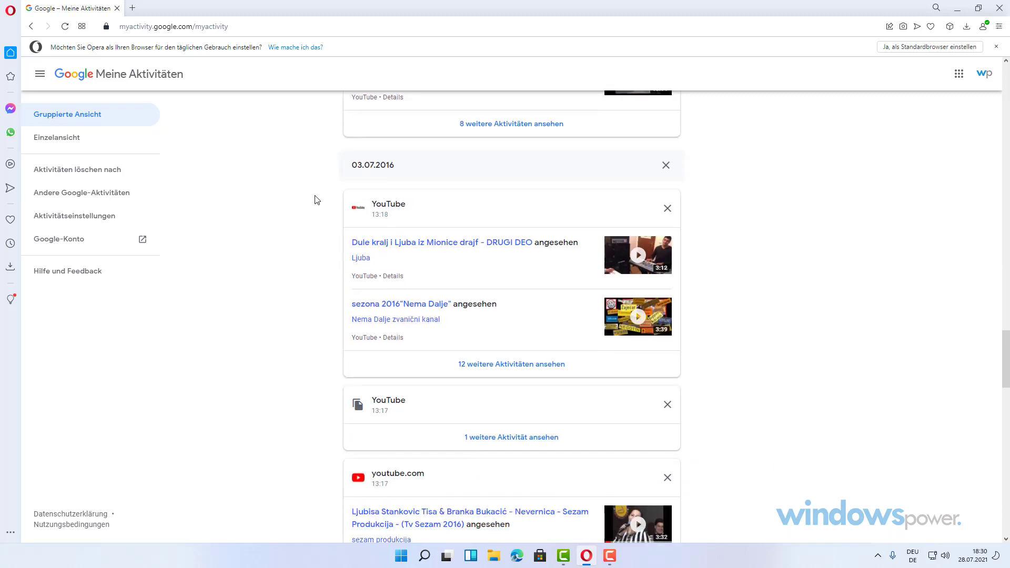
{"action": "scroll", "coordinate": [316, 199], "scroll_direction": "down", "scroll_amount": 1}
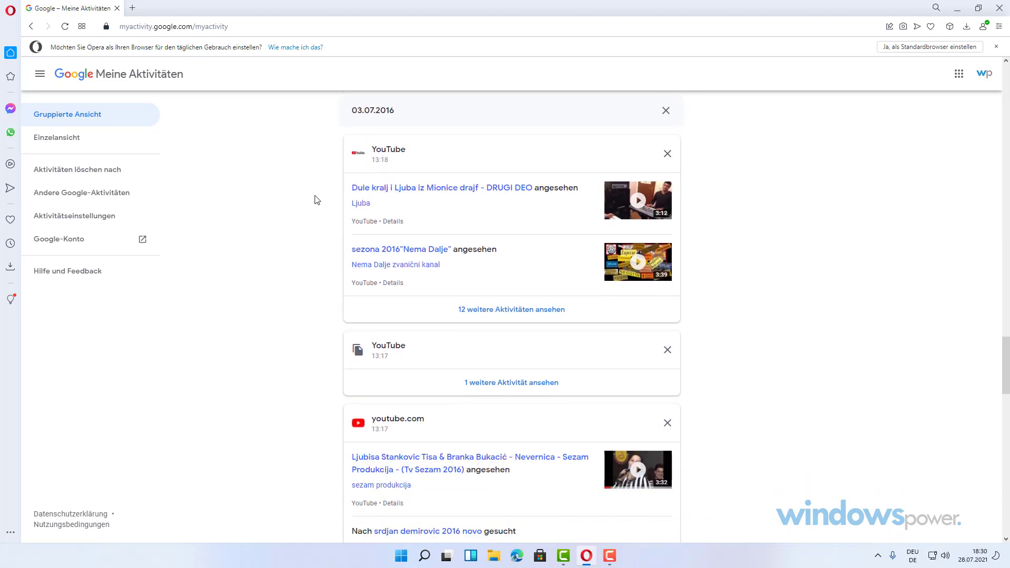
{"action": "scroll", "coordinate": [317, 200], "scroll_direction": "down", "scroll_amount": 5}
{"action": "scroll", "coordinate": [317, 200], "scroll_direction": "down", "scroll_amount": 2}
{"action": "scroll", "coordinate": [316, 200], "scroll_direction": "down", "scroll_amount": 5}
{"action": "scroll", "coordinate": [317, 199], "scroll_direction": "down", "scroll_amount": 4}
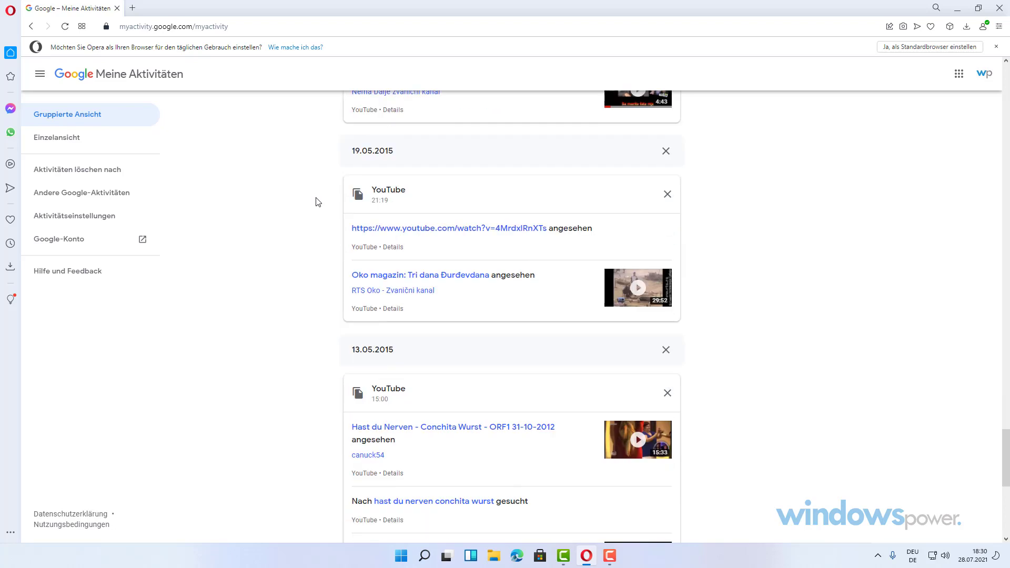
{"action": "scroll", "coordinate": [317, 203], "scroll_direction": "down", "scroll_amount": 5}
{"action": "scroll", "coordinate": [317, 205], "scroll_direction": "down", "scroll_amount": 3}
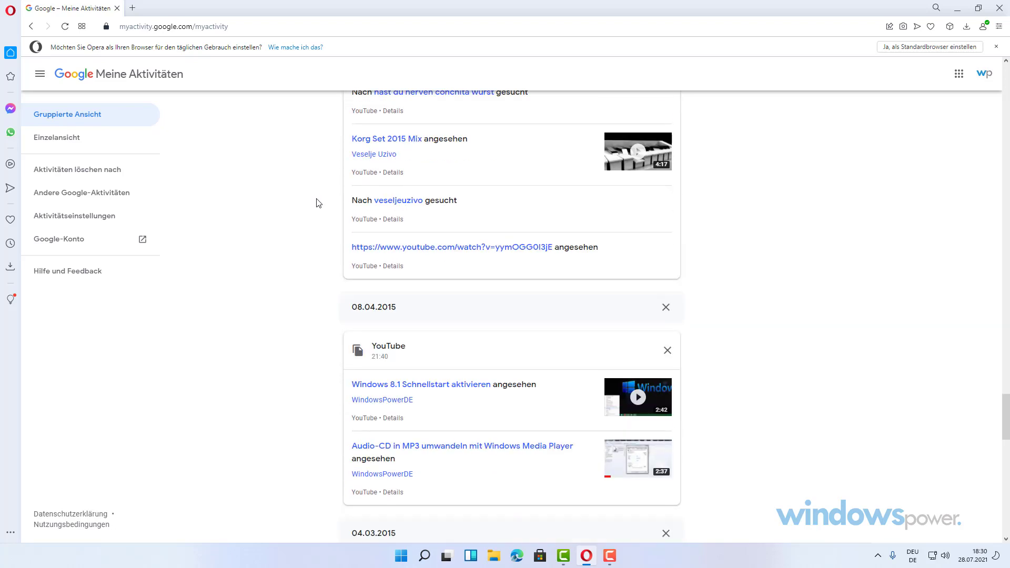
{"action": "scroll", "coordinate": [317, 206], "scroll_direction": "down", "scroll_amount": 1}
{"action": "scroll", "coordinate": [317, 205], "scroll_direction": "down", "scroll_amount": 4}
{"action": "scroll", "coordinate": [317, 205], "scroll_direction": "down", "scroll_amount": 4}
{"action": "scroll", "coordinate": [317, 205], "scroll_direction": "down", "scroll_amount": 5}
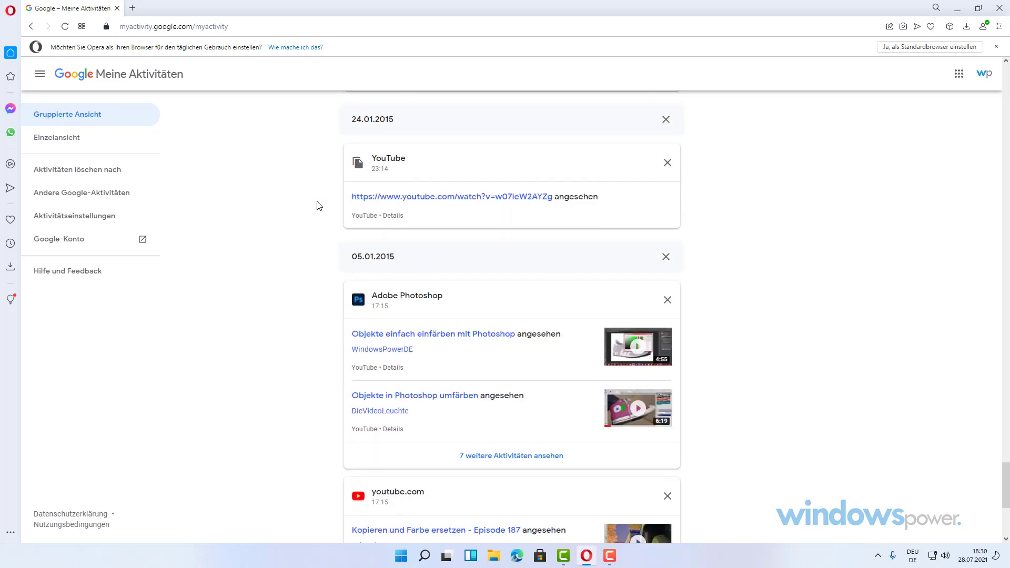
{"action": "scroll", "coordinate": [318, 205], "scroll_direction": "down", "scroll_amount": 1}
{"action": "scroll", "coordinate": [318, 206], "scroll_direction": "down", "scroll_amount": 3}
{"action": "scroll", "coordinate": [317, 206], "scroll_direction": "down", "scroll_amount": 2}
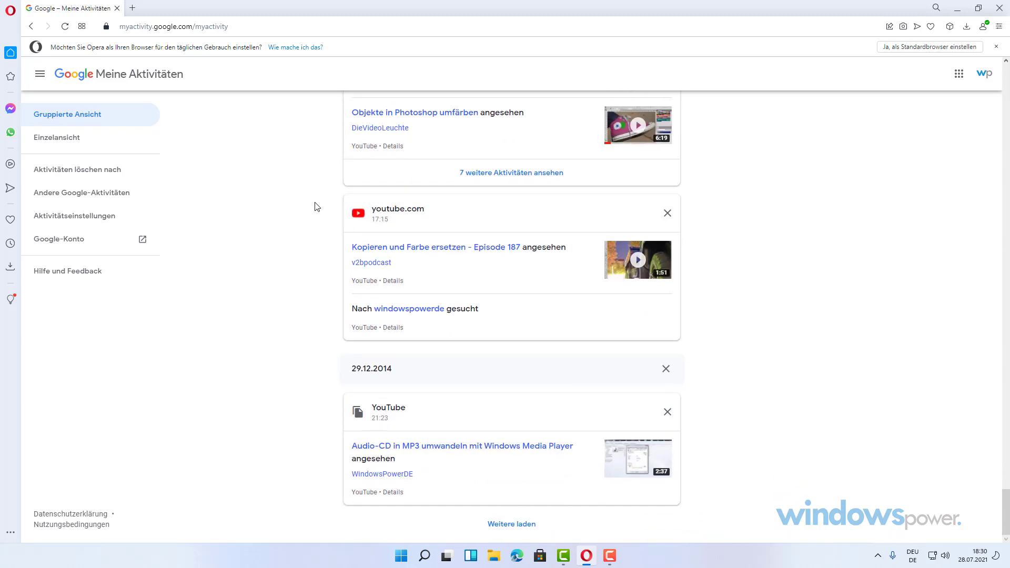
{"action": "scroll", "coordinate": [316, 206], "scroll_direction": "down", "scroll_amount": 3}
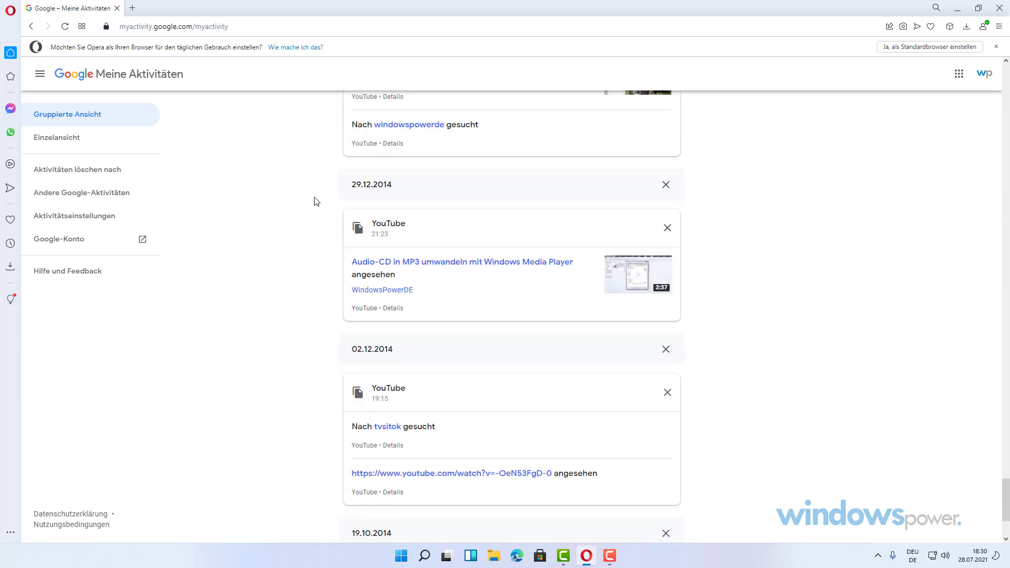
{"action": "scroll", "coordinate": [315, 201], "scroll_direction": "down", "scroll_amount": 3}
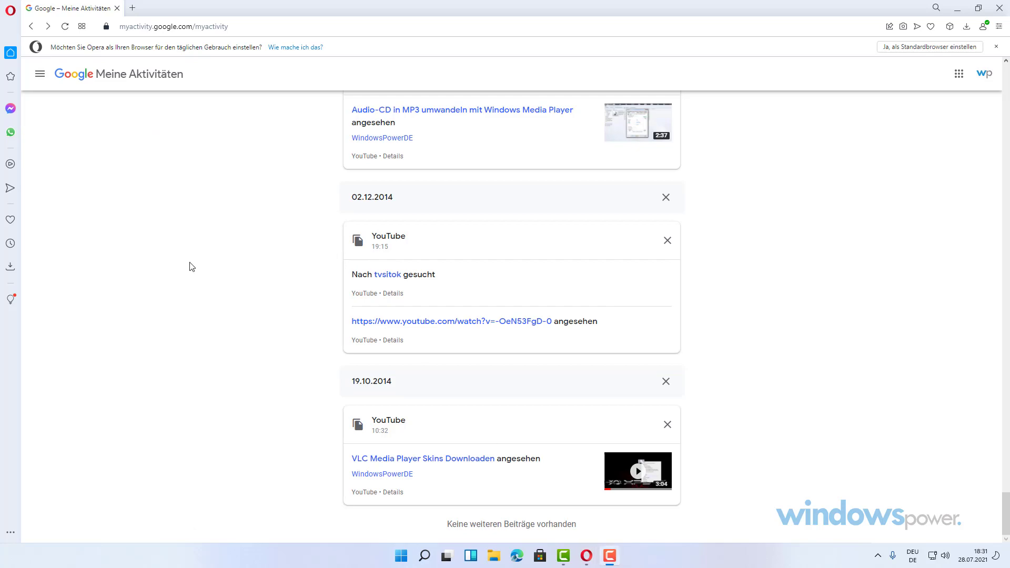
{"action": "scroll", "coordinate": [194, 266], "scroll_direction": "up", "scroll_amount": 3}
{"action": "scroll", "coordinate": [202, 266], "scroll_direction": "up", "scroll_amount": 5}
{"action": "scroll", "coordinate": [208, 266], "scroll_direction": "up", "scroll_amount": 5}
{"action": "scroll", "coordinate": [226, 273], "scroll_direction": "up", "scroll_amount": 5}
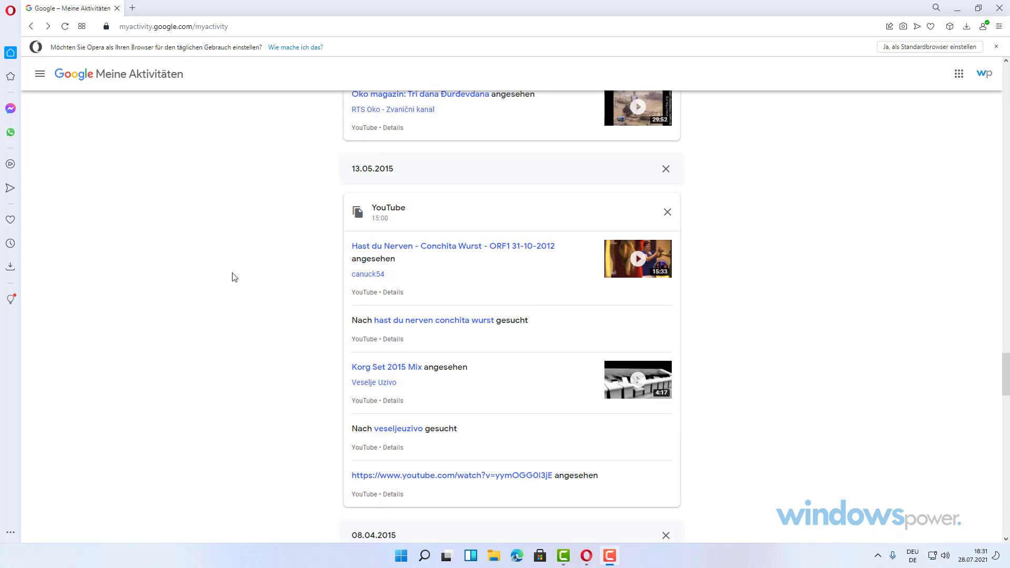
{"action": "scroll", "coordinate": [232, 277], "scroll_direction": "up", "scroll_amount": 5}
{"action": "scroll", "coordinate": [232, 277], "scroll_direction": "up", "scroll_amount": 5}
{"action": "left_click_drag", "start_coordinate": [1006, 276], "coordinate": [1005, 74]}
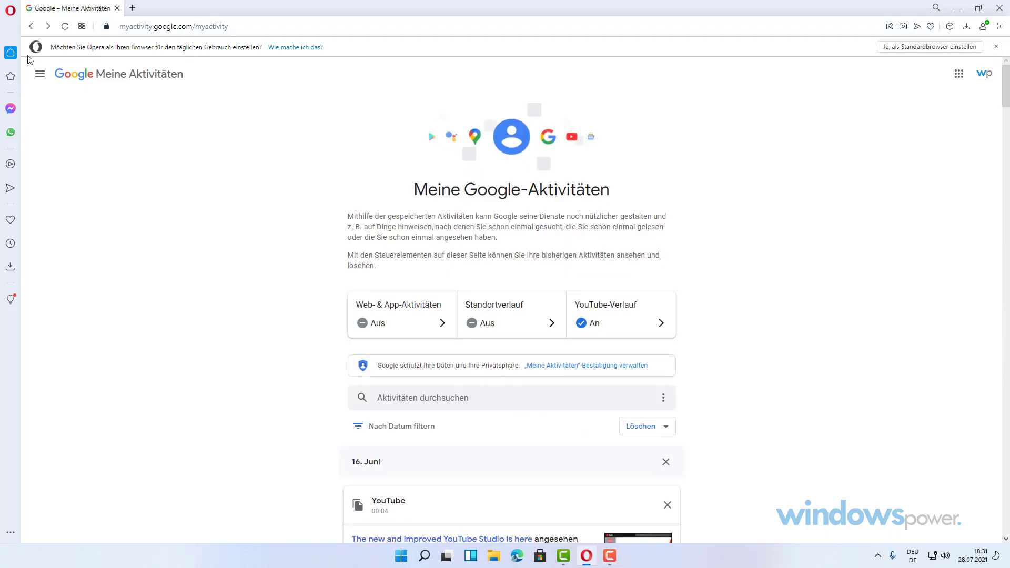
{"action": "scroll", "coordinate": [173, 176], "scroll_direction": "down", "scroll_amount": 3}
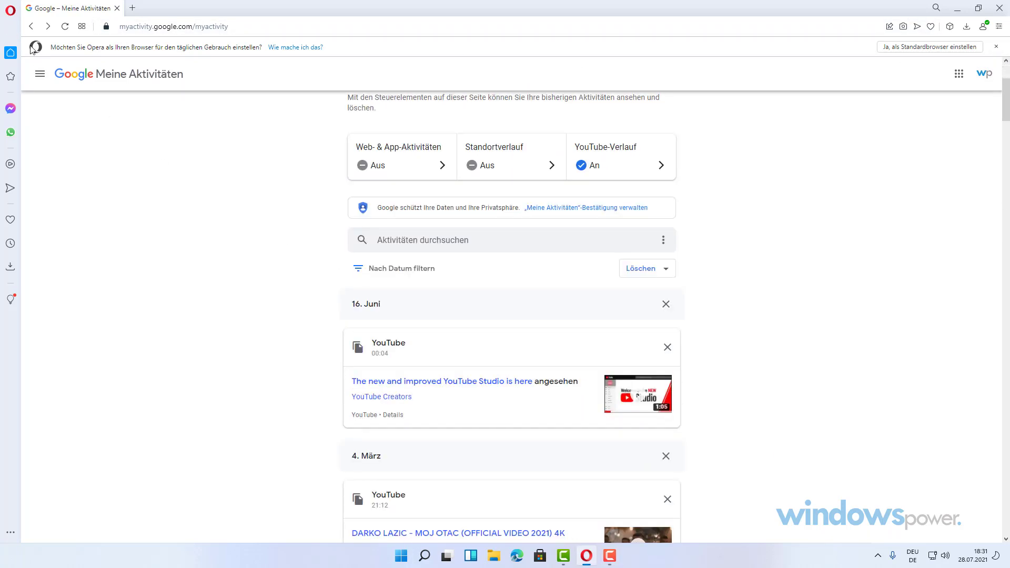
- Return to the search results, reopen My Activity, and go to Aktivitätseinstellungen
{"action": "left_click", "coordinate": [31, 27]}
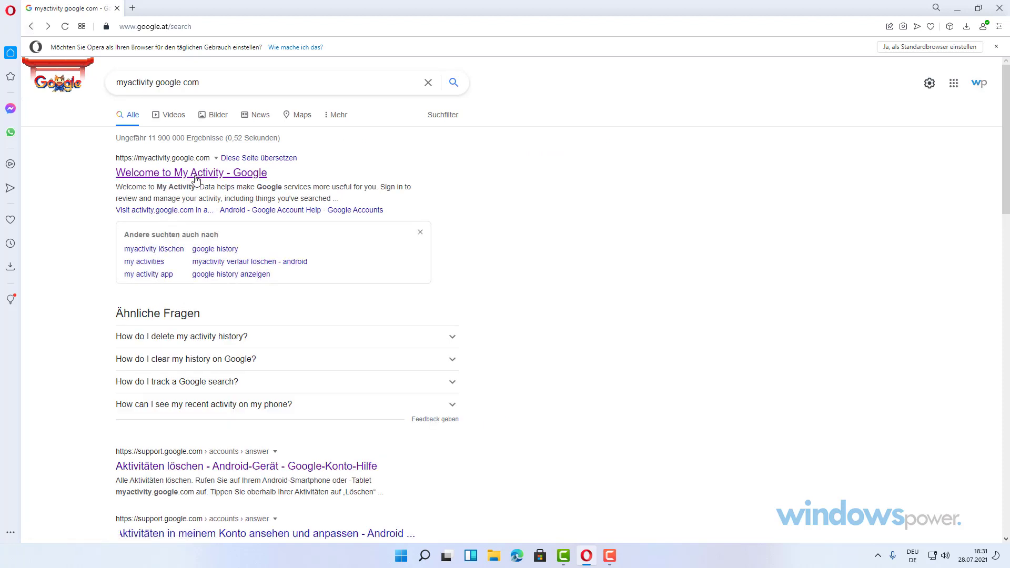
{"action": "left_click", "coordinate": [195, 178]}
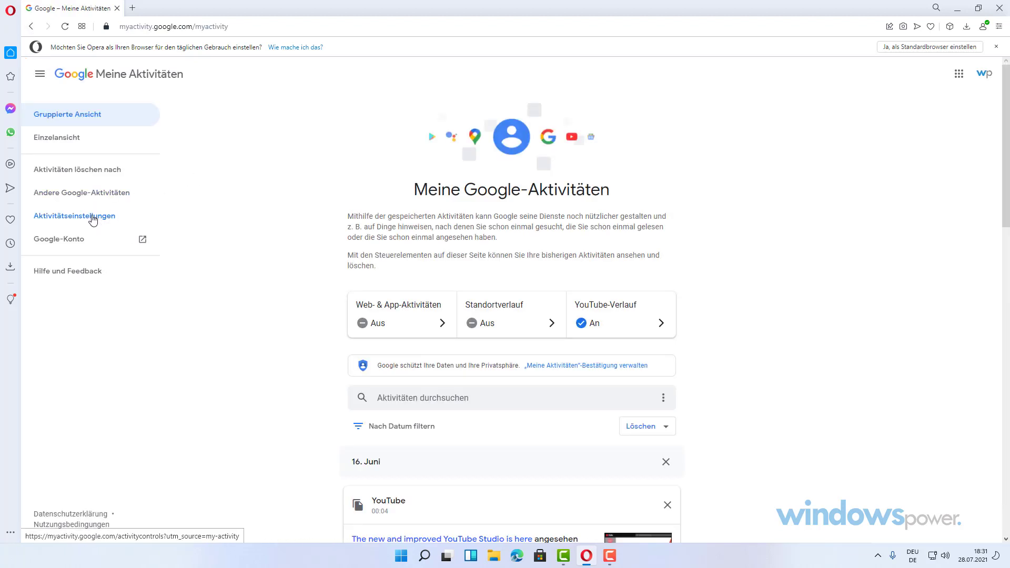
{"action": "left_click", "coordinate": [93, 220]}
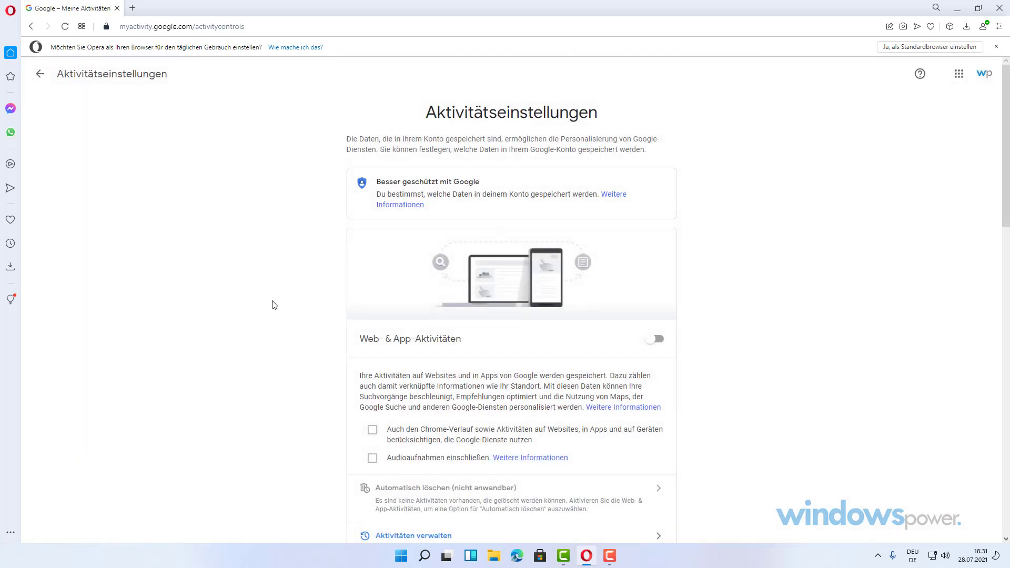
- Check that only YouTube-Verlauf is on, then return to the Meine Google-Aktivitäten overview
{"action": "scroll", "coordinate": [274, 305], "scroll_direction": "down", "scroll_amount": 4}
{"action": "scroll", "coordinate": [277, 303], "scroll_direction": "down", "scroll_amount": 3}
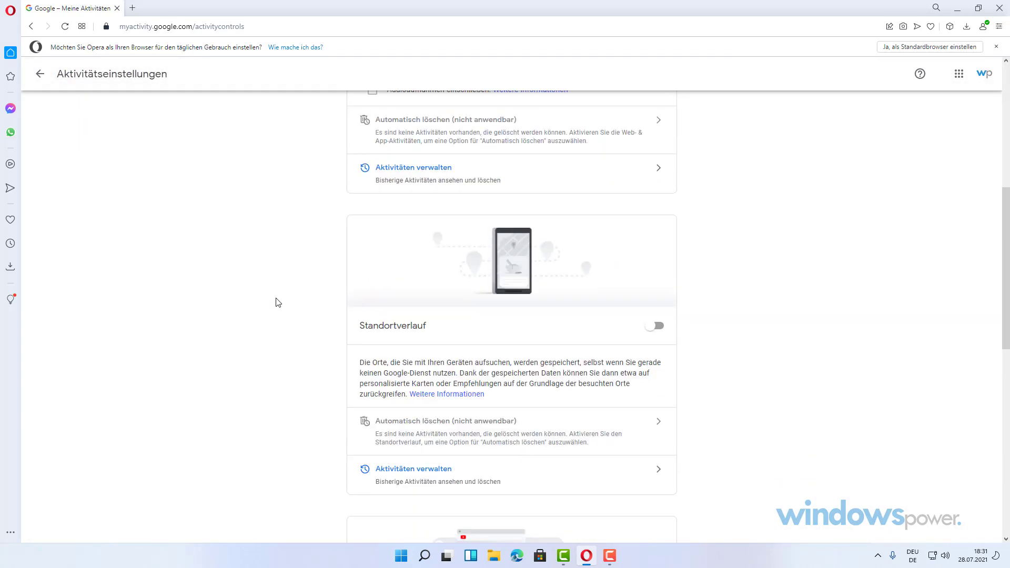
{"action": "scroll", "coordinate": [277, 302], "scroll_direction": "down", "scroll_amount": 4}
{"action": "scroll", "coordinate": [278, 302], "scroll_direction": "down", "scroll_amount": 3}
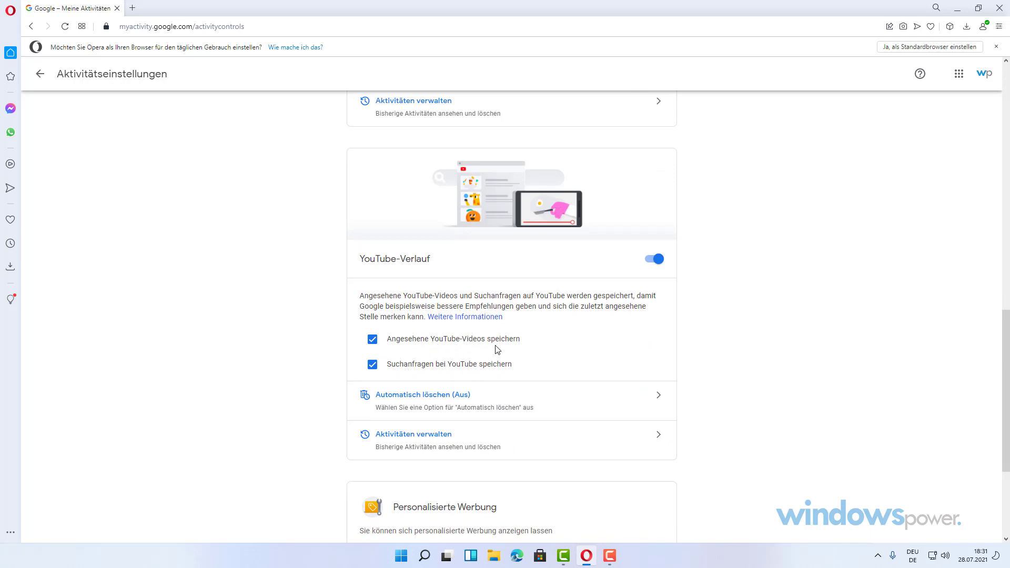
{"action": "scroll", "coordinate": [512, 342], "scroll_direction": "down", "scroll_amount": 3}
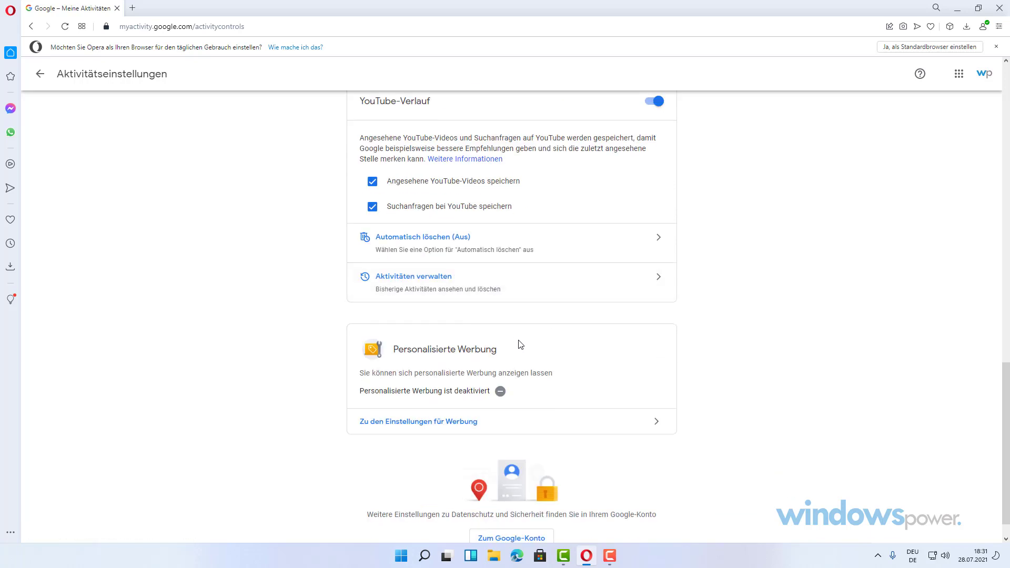
{"action": "scroll", "coordinate": [521, 344], "scroll_direction": "down", "scroll_amount": 1}
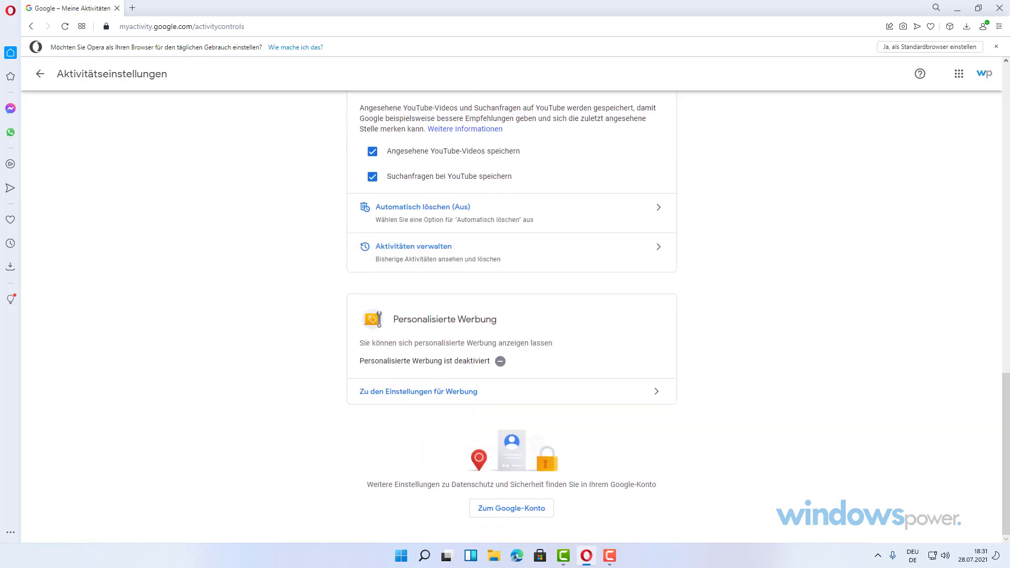
{"action": "left_click_drag", "start_coordinate": [1005, 454], "coordinate": [1005, 146]}
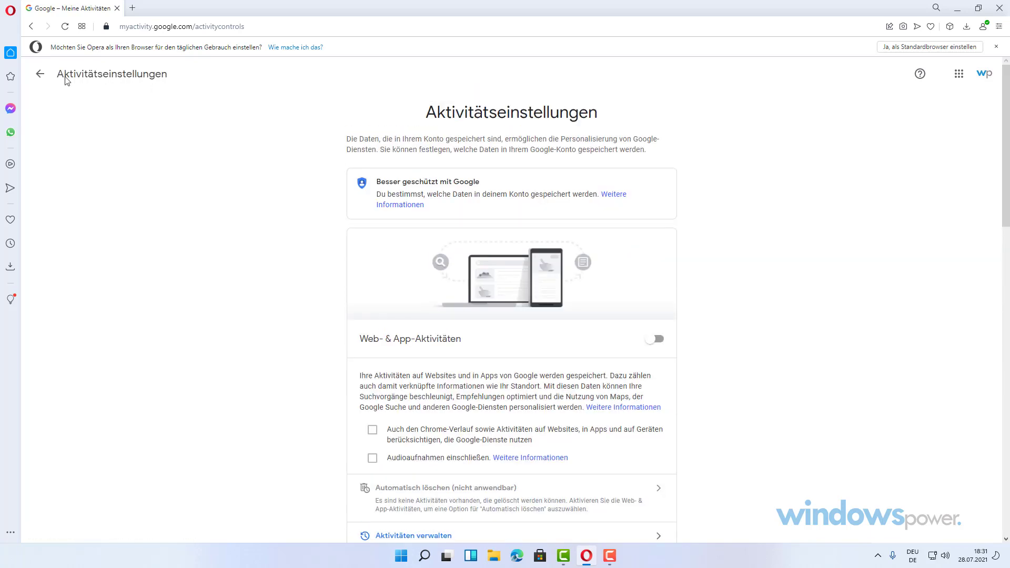
{"action": "left_click", "coordinate": [39, 74]}
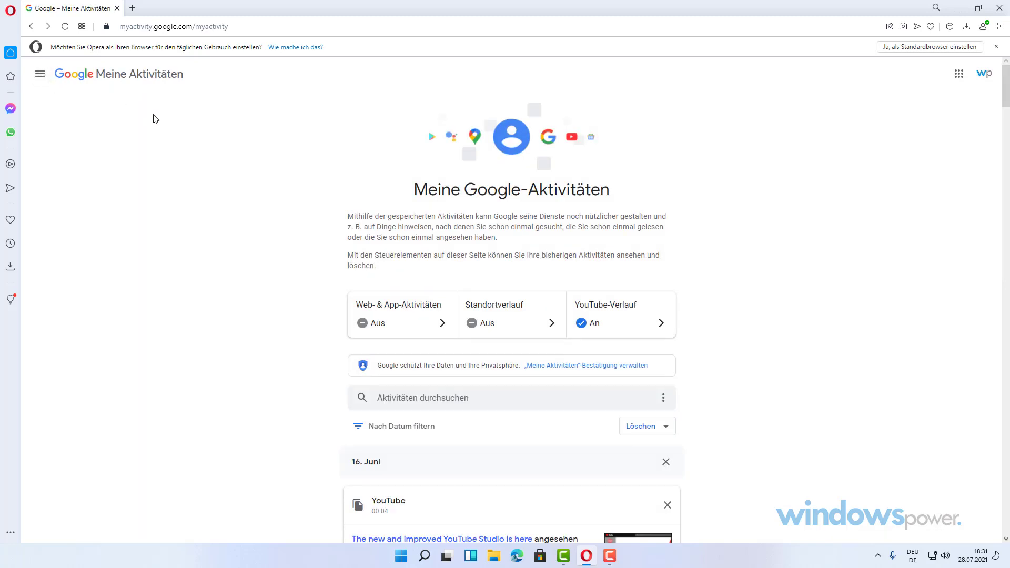
- Choose 'Aktivitäten löschen nach' from the side menu to open the time-range delete dialog
{"action": "left_click", "coordinate": [38, 79]}
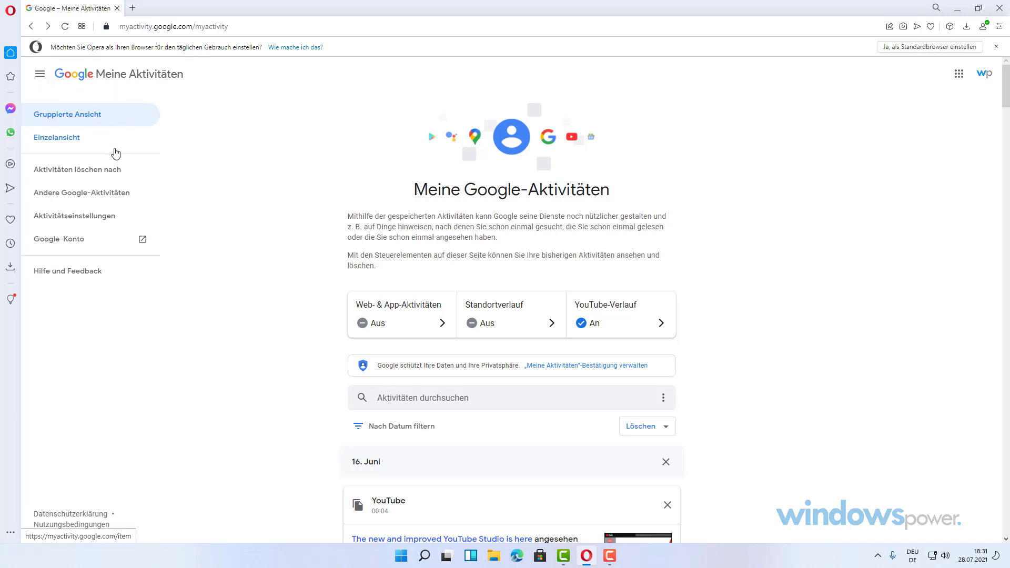
{"action": "left_click", "coordinate": [91, 173]}
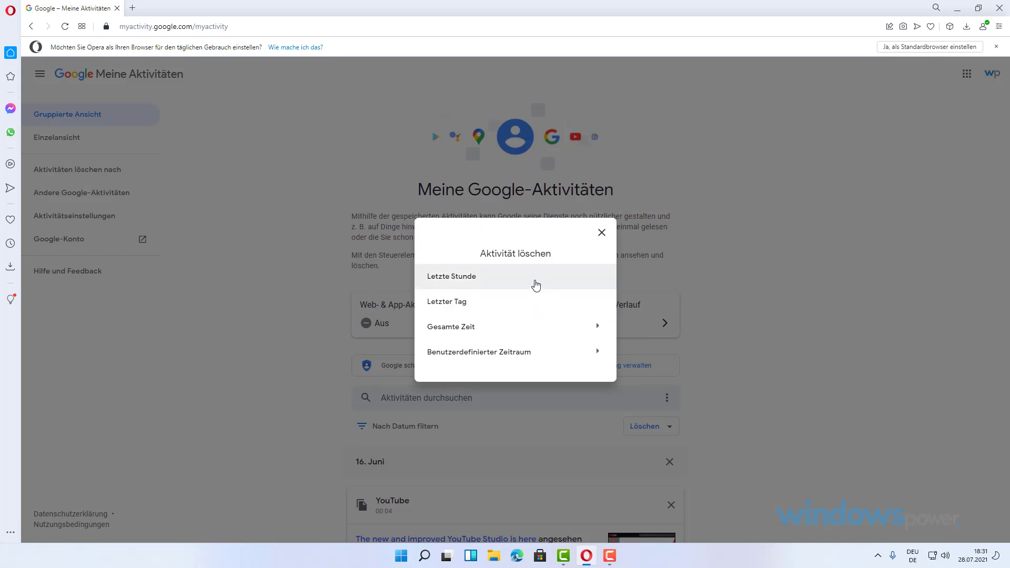
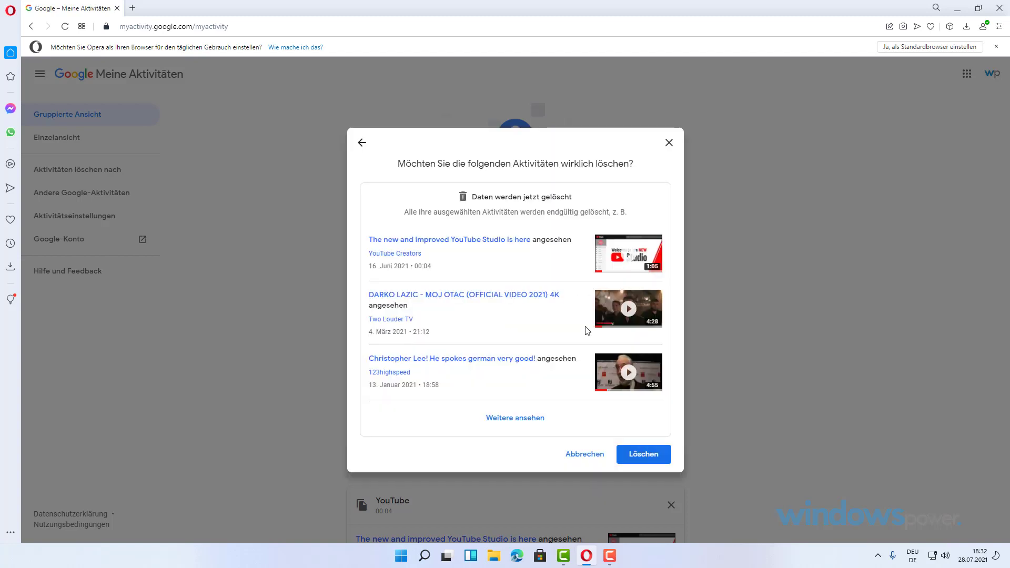
- Confirm permanent deletion of the listed YouTube watch history entries and dismiss the 'Daten gelöscht' message
{"action": "left_click", "coordinate": [639, 456]}
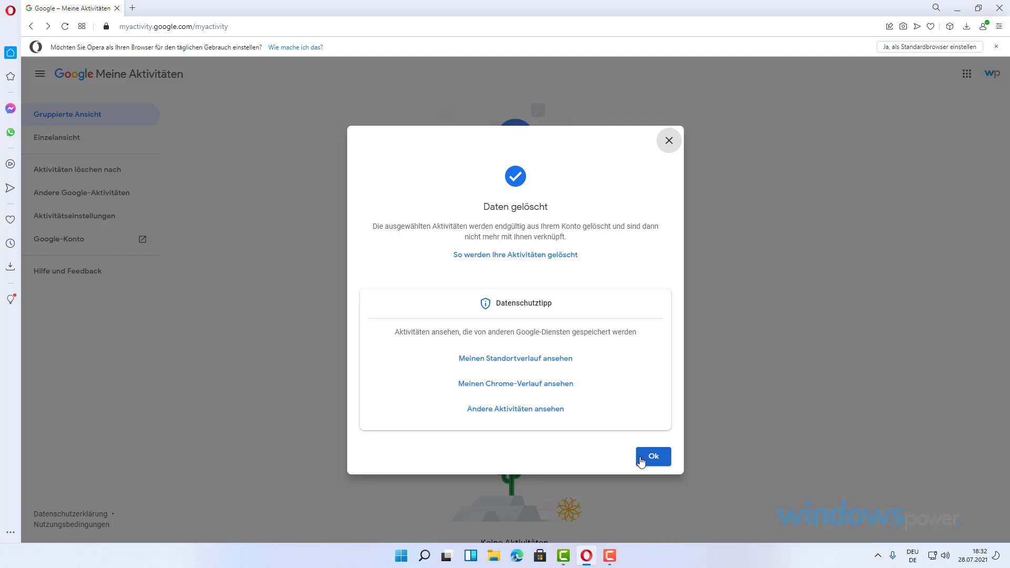
{"action": "left_click", "coordinate": [668, 140]}
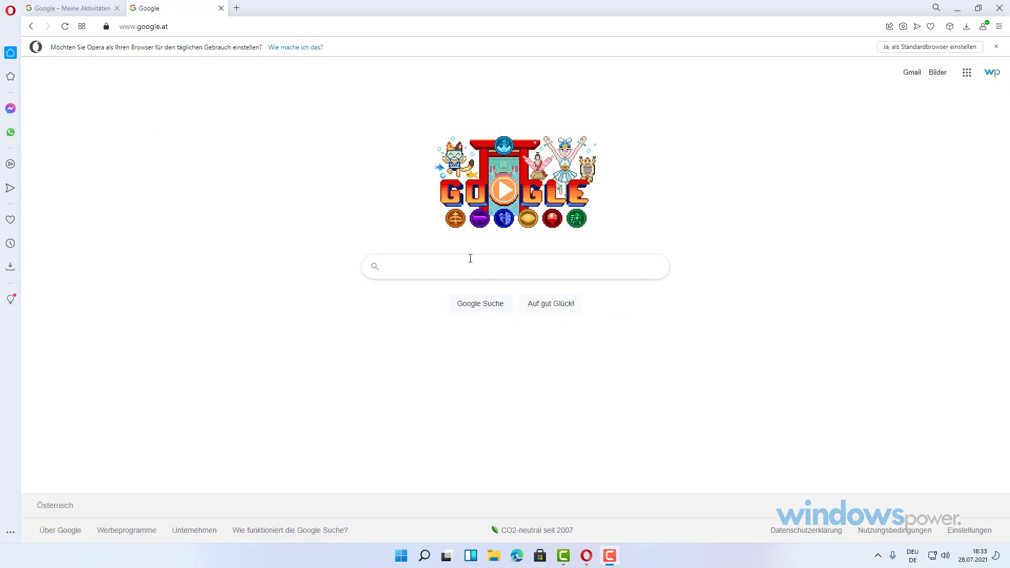
- Type 'ho' into Google Search, clear it, and return to the 'Google – Meine Aktivitäten' tab
{"action": "left_click", "coordinate": [462, 262]}
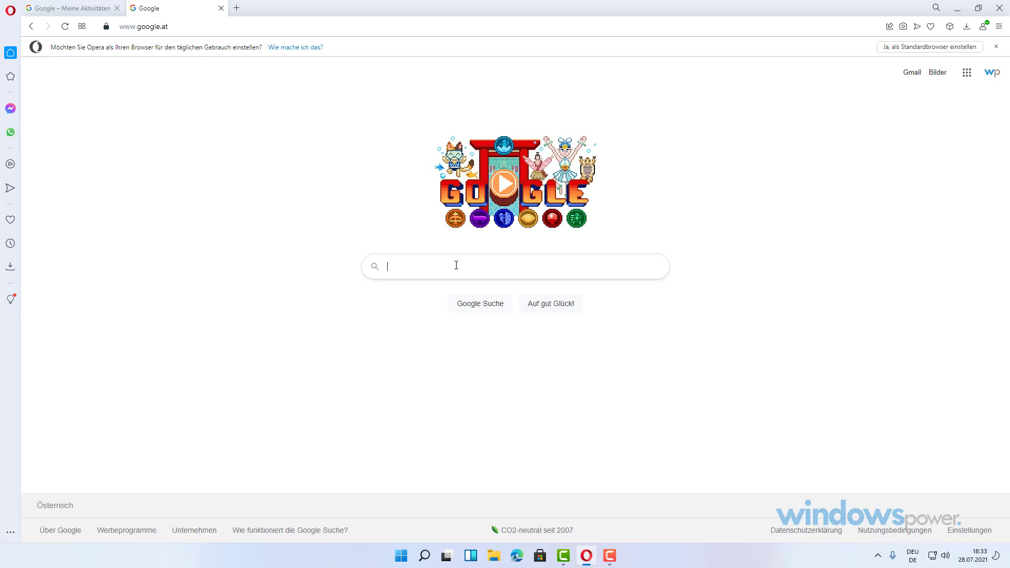
{"action": "type", "text": "h"}
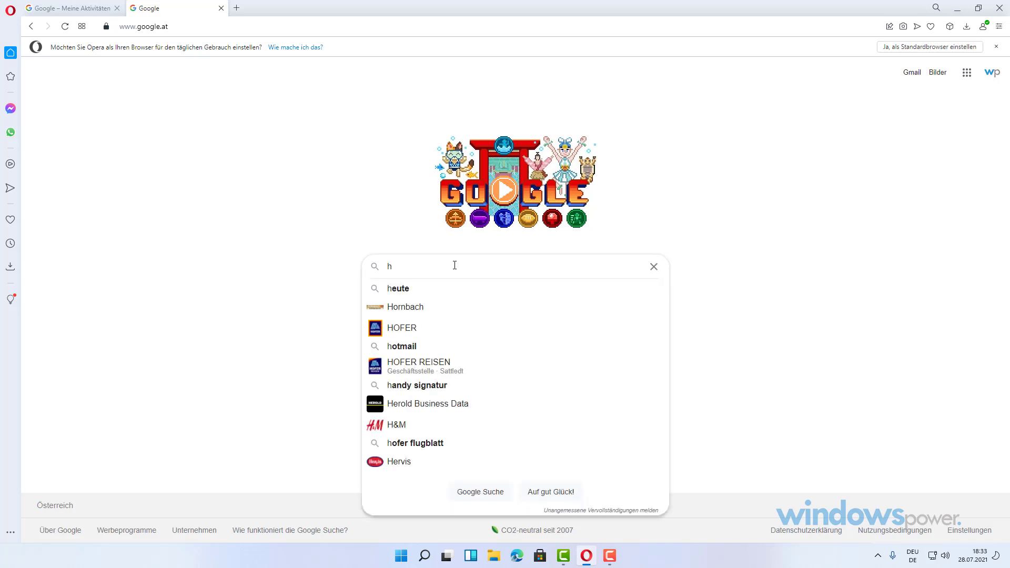
{"action": "type", "text": "o"}
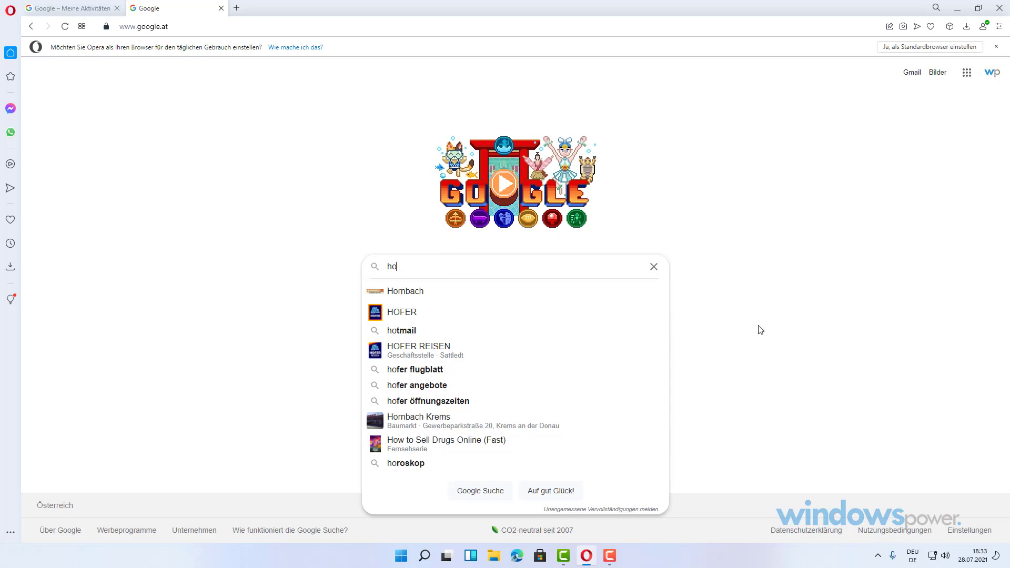
{"action": "left_click", "coordinate": [657, 271]}
{"action": "left_click", "coordinate": [61, 8]}
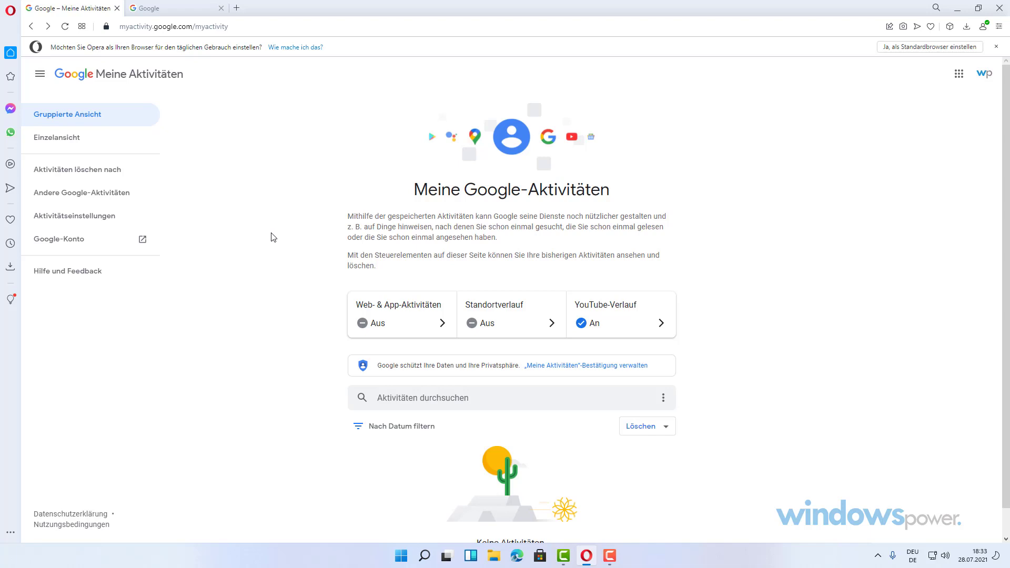
- In YouTube-Verlauf settings, pause saving of watched YouTube videos
{"action": "left_click", "coordinate": [586, 305]}
{"action": "scroll", "coordinate": [494, 331], "scroll_direction": "down", "scroll_amount": 1}
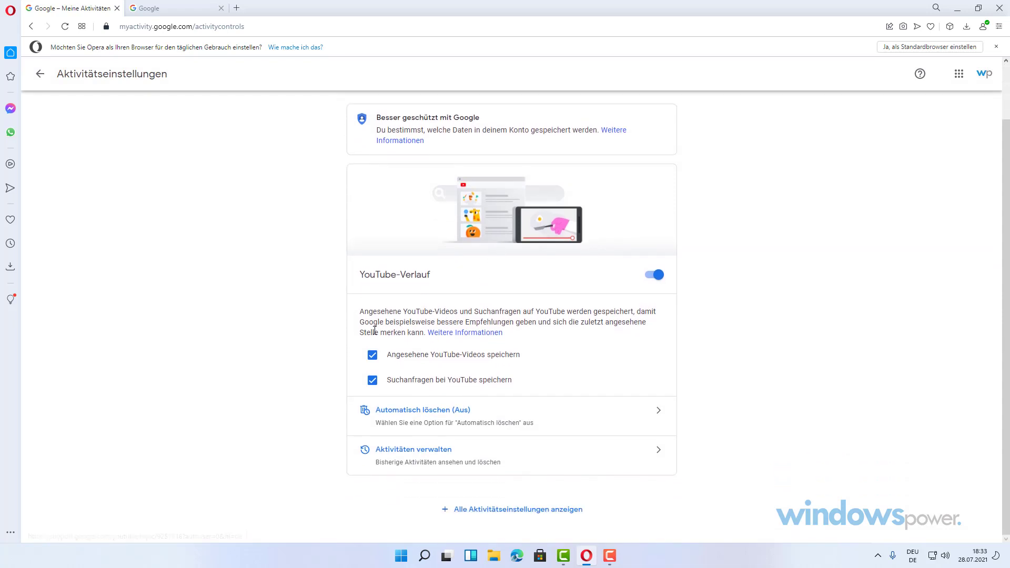
{"action": "left_click", "coordinate": [373, 355]}
{"action": "left_click", "coordinate": [638, 464]}
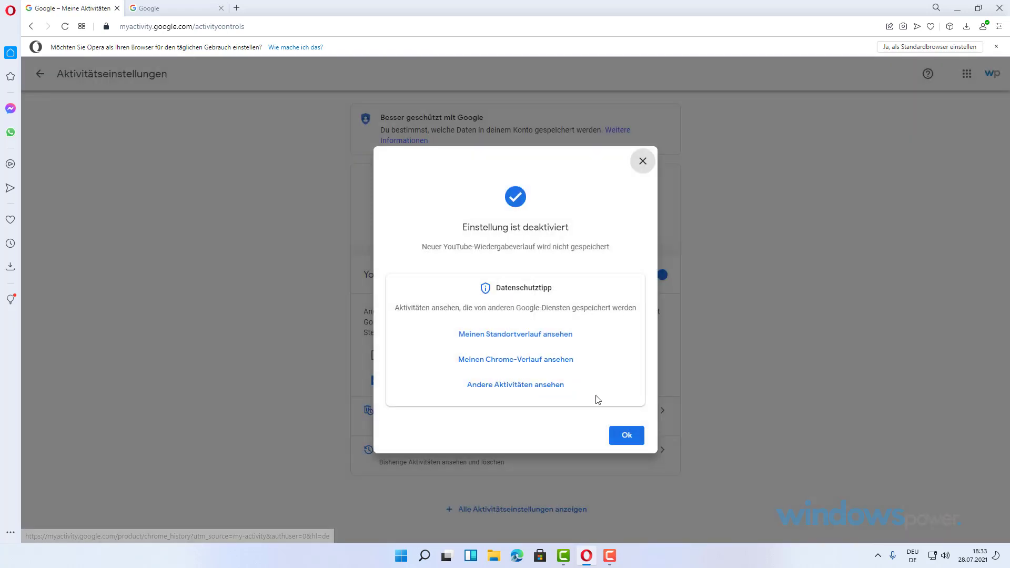
{"action": "left_click", "coordinate": [626, 435]}
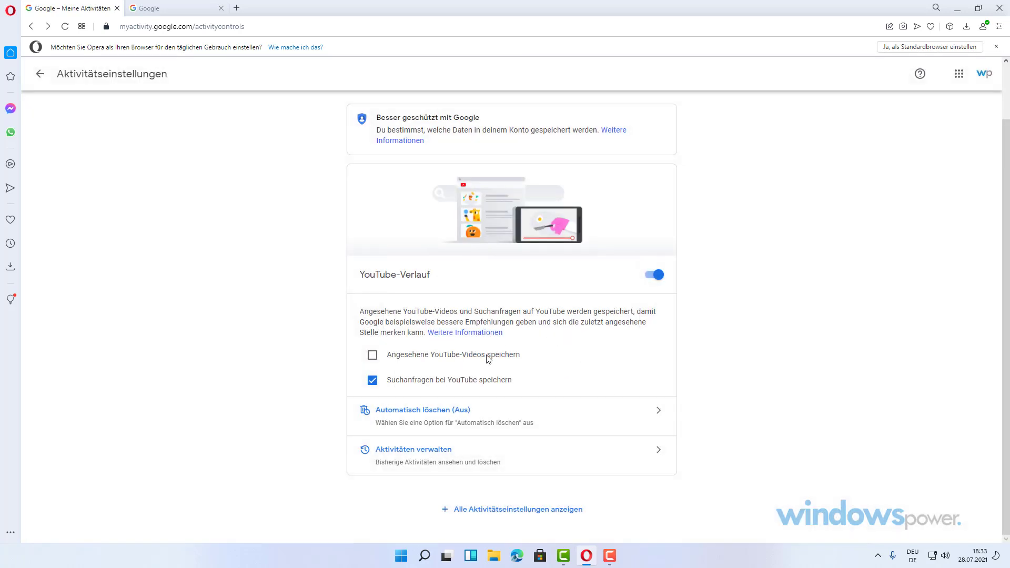
- Pause saving of YouTube searches so the YouTube-Verlauf toggle stays off
{"action": "left_click", "coordinate": [372, 380]}
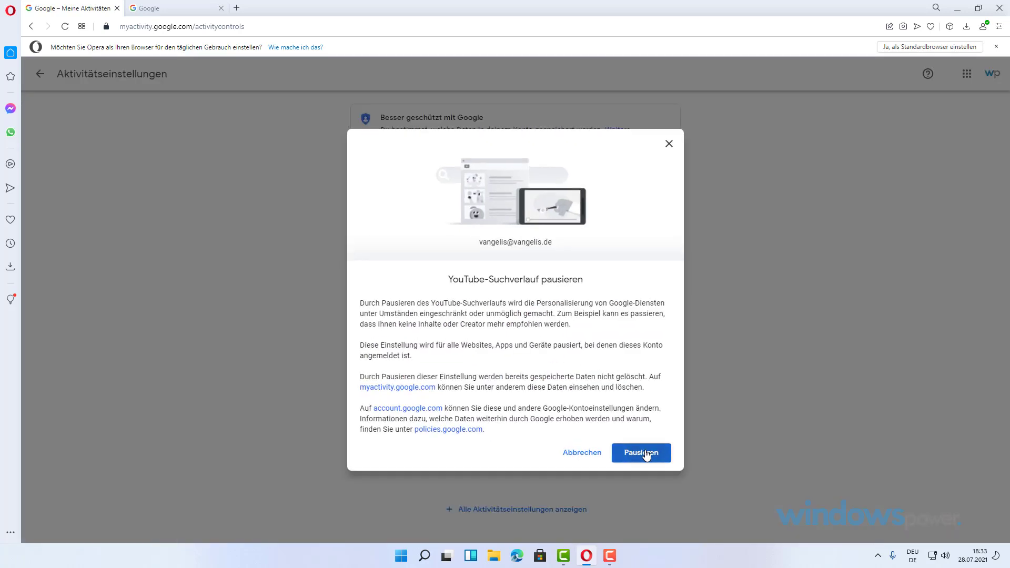
{"action": "left_click", "coordinate": [646, 454]}
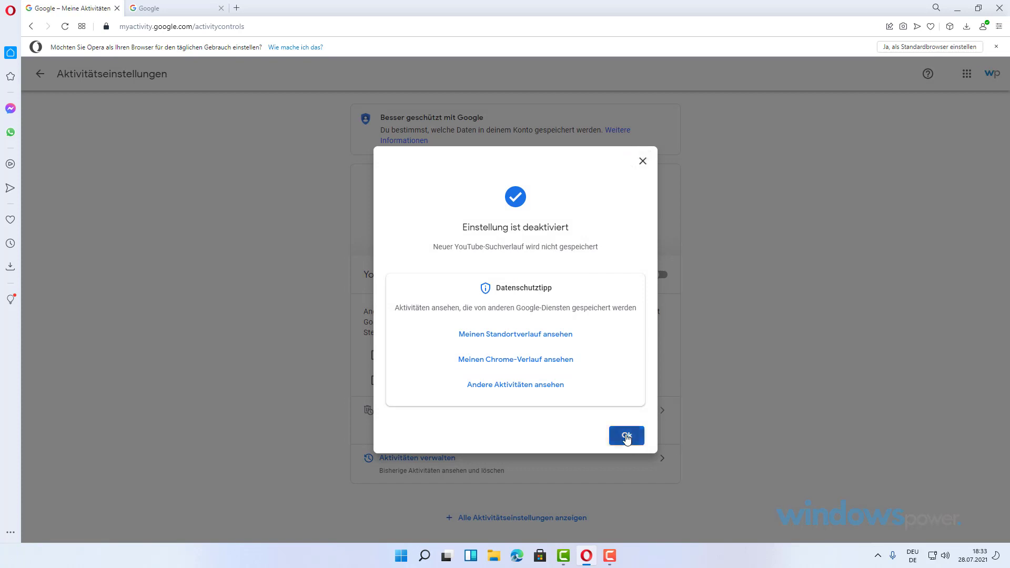
{"action": "left_click", "coordinate": [625, 437]}
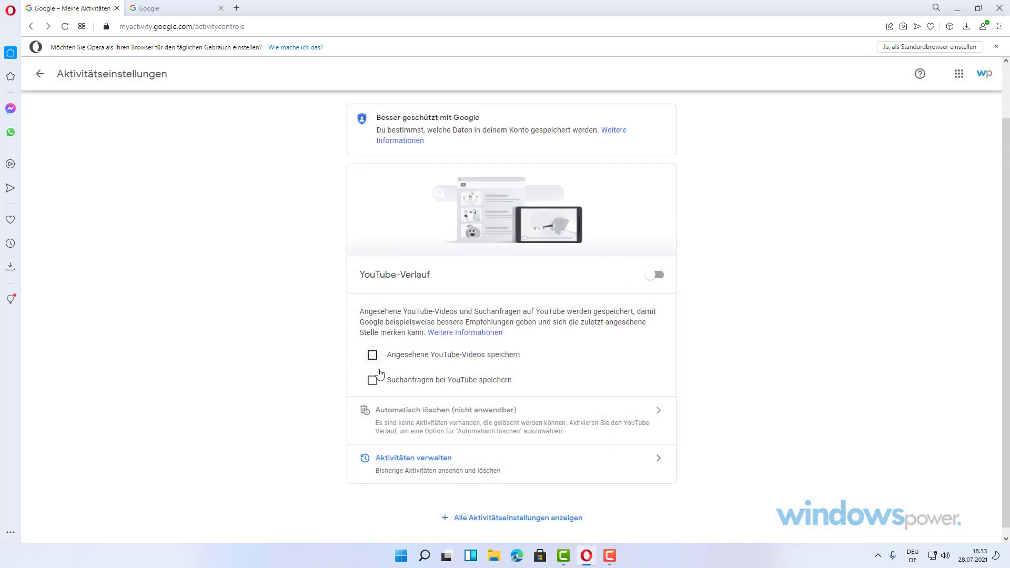
{"action": "scroll", "coordinate": [281, 332], "scroll_direction": "down", "scroll_amount": 1}
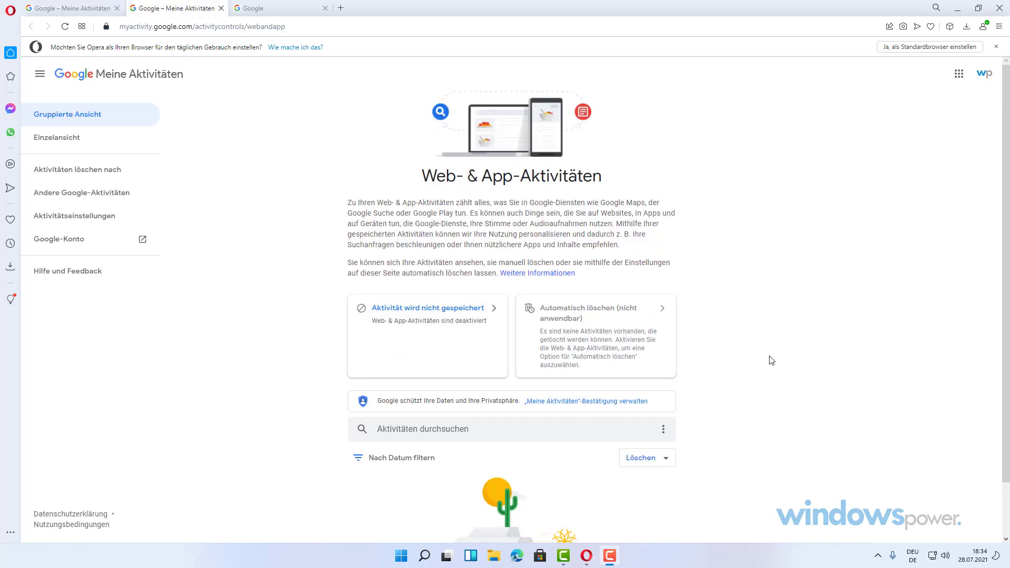